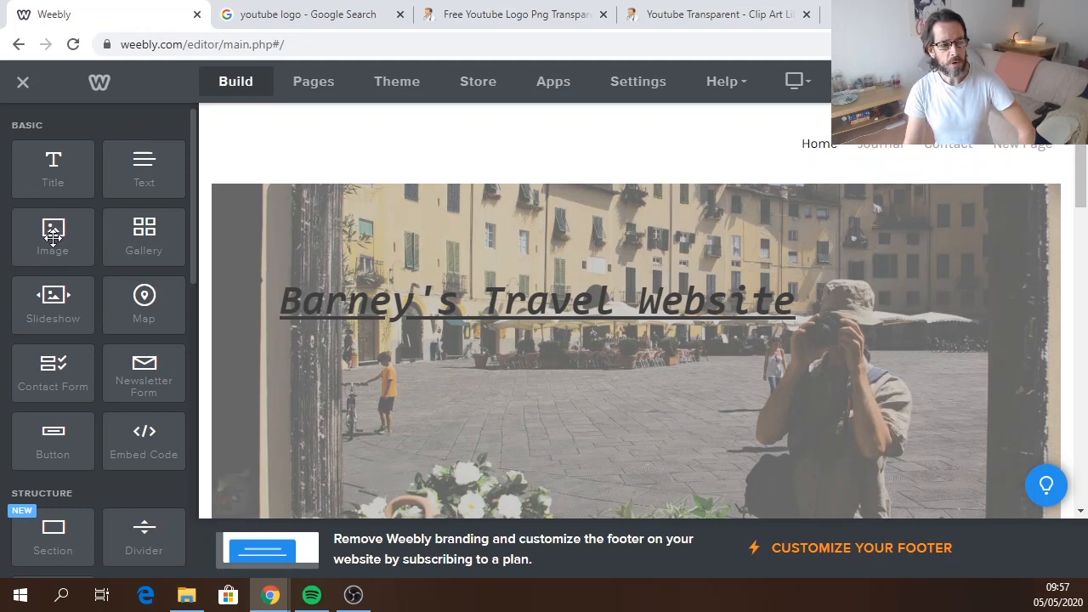
# Add an empty image element to the banner, above the "Barney's Travel Website" title
pyautogui.moveTo(51, 236); pyautogui.dragTo(367, 260)
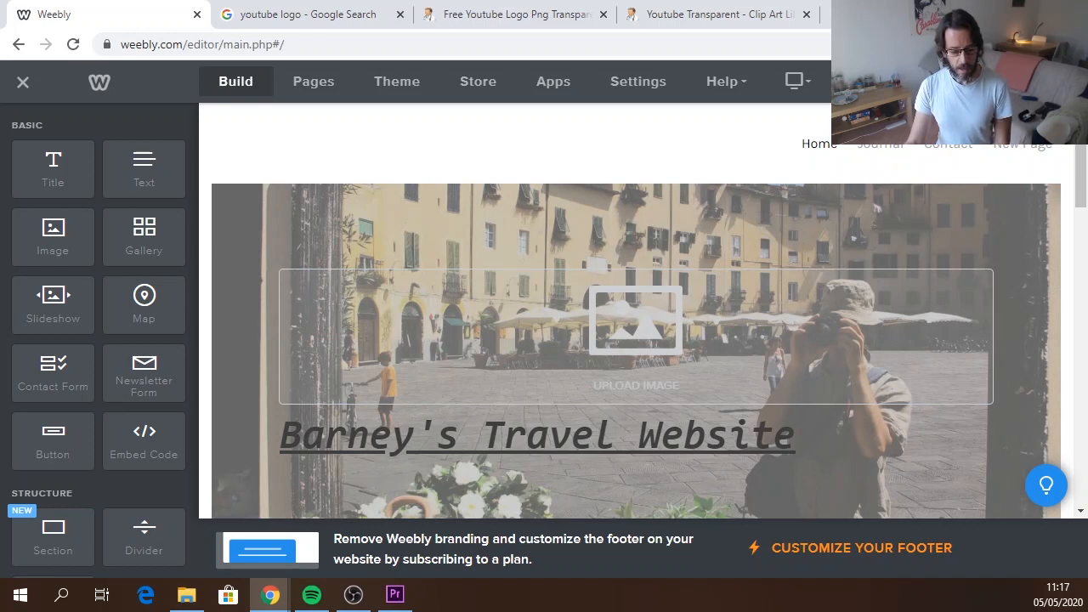
pyautogui.hotkey('alt', 'Tab')
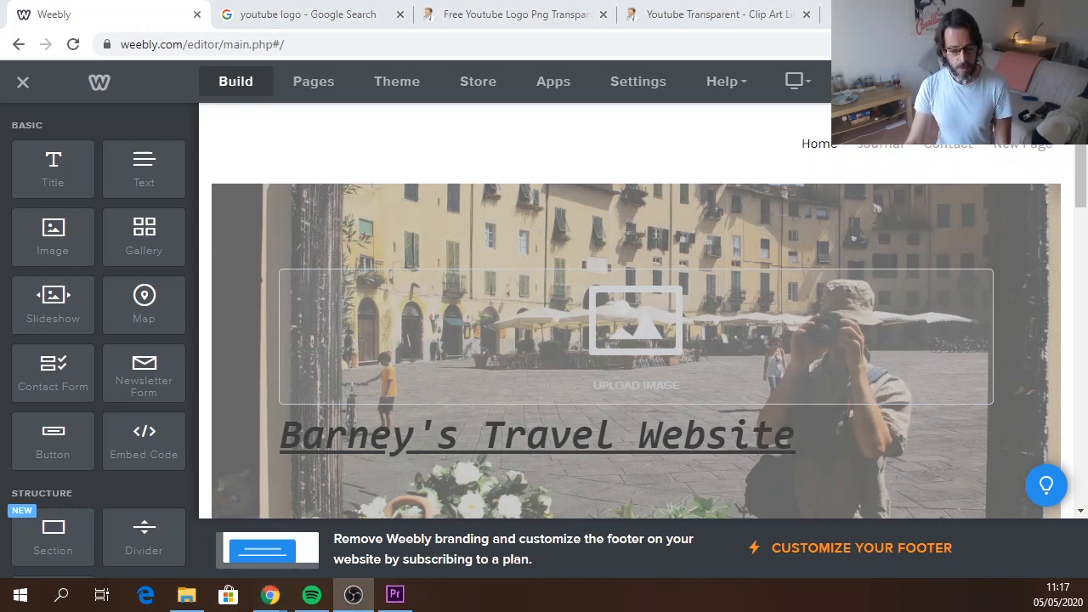
# Browse the YouTube logo image results and download the red Youtube-Transparent PNG from its Clipart Library page
pyautogui.click(234, 14)
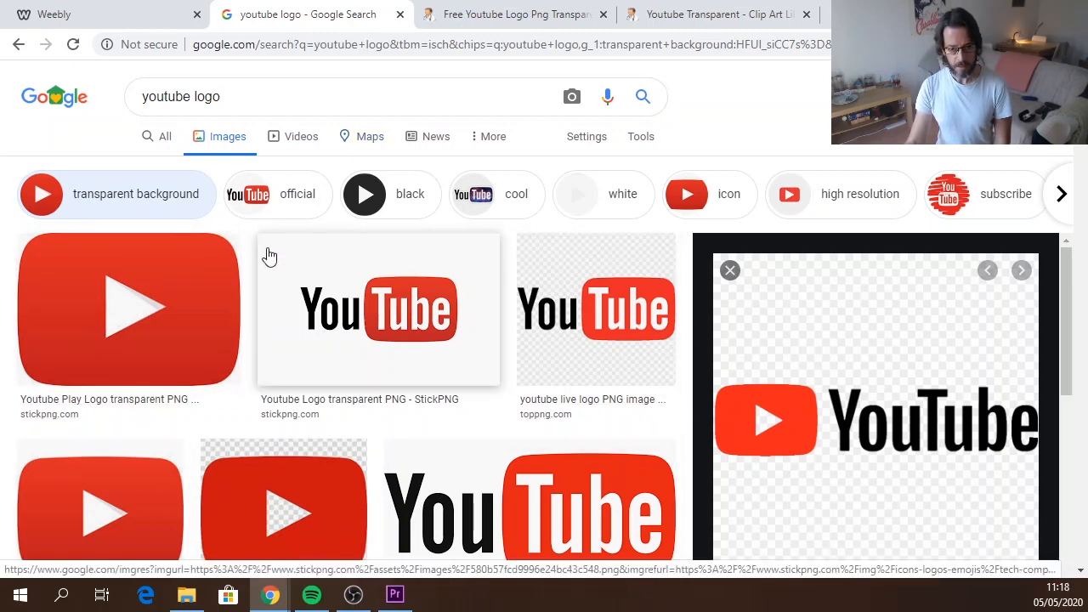
pyautogui.scroll(-4, 267, 255)
pyautogui.click(106, 407)
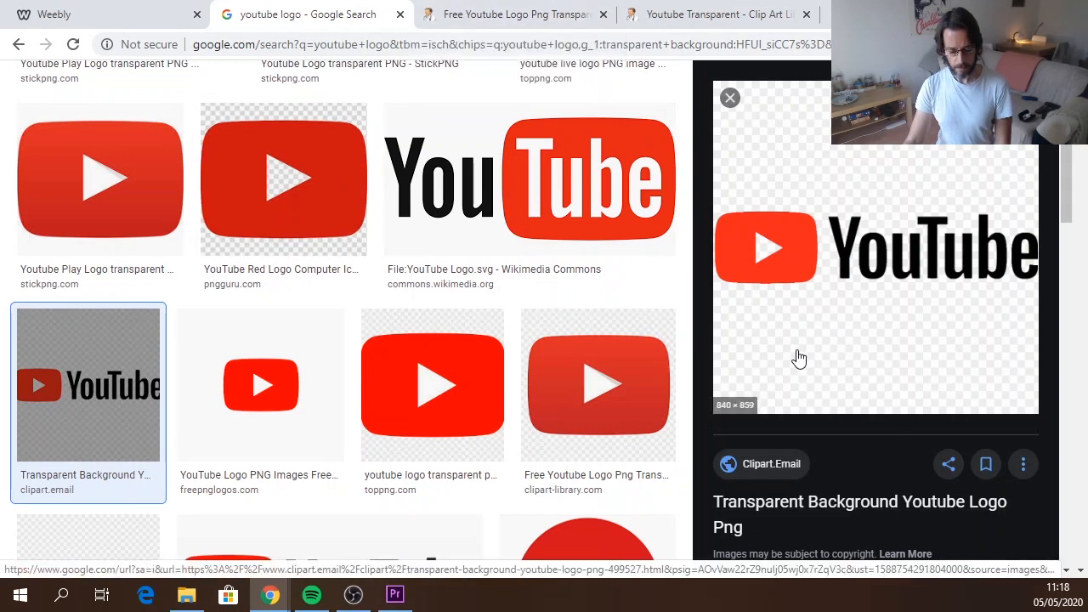
pyautogui.click(514, 15)
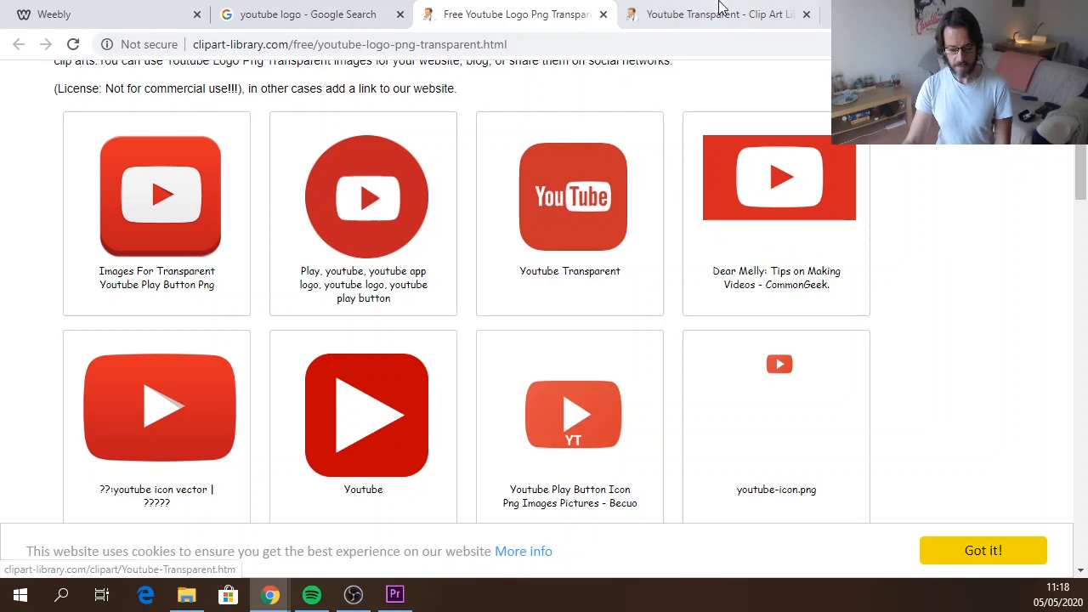
pyautogui.click(721, 17)
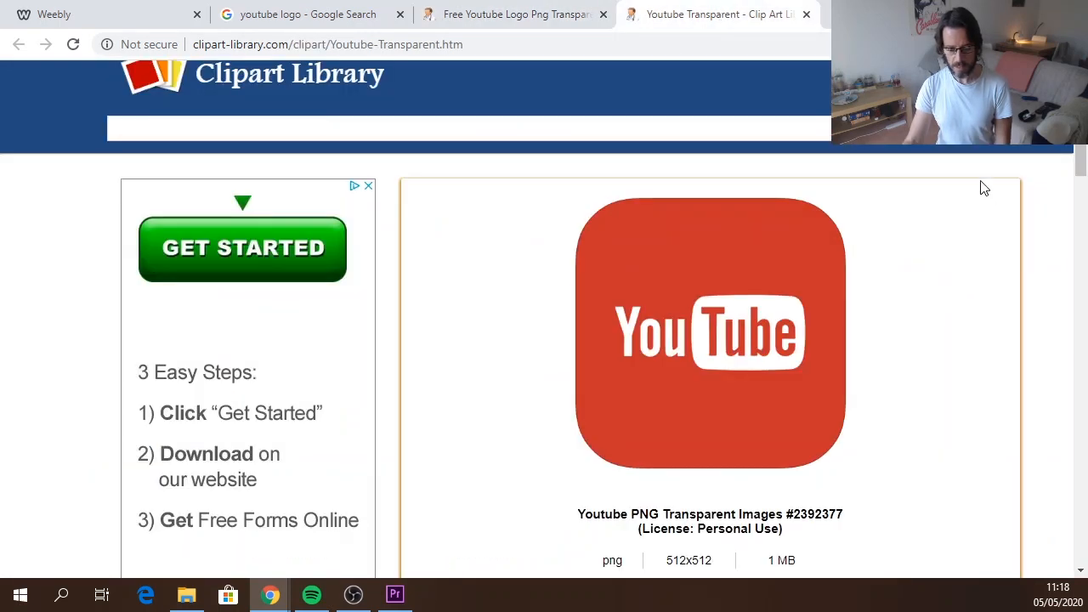
pyautogui.scroll(-1, 1081, 179)
pyautogui.moveTo(1081, 187); pyautogui.dragTo(1057, 327)
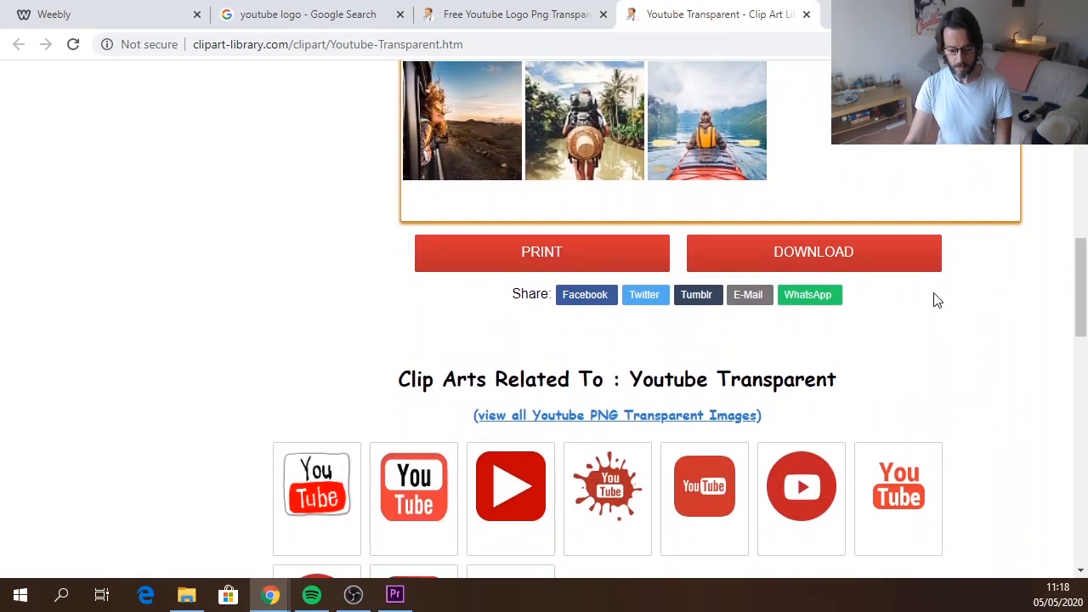
pyautogui.click(808, 254)
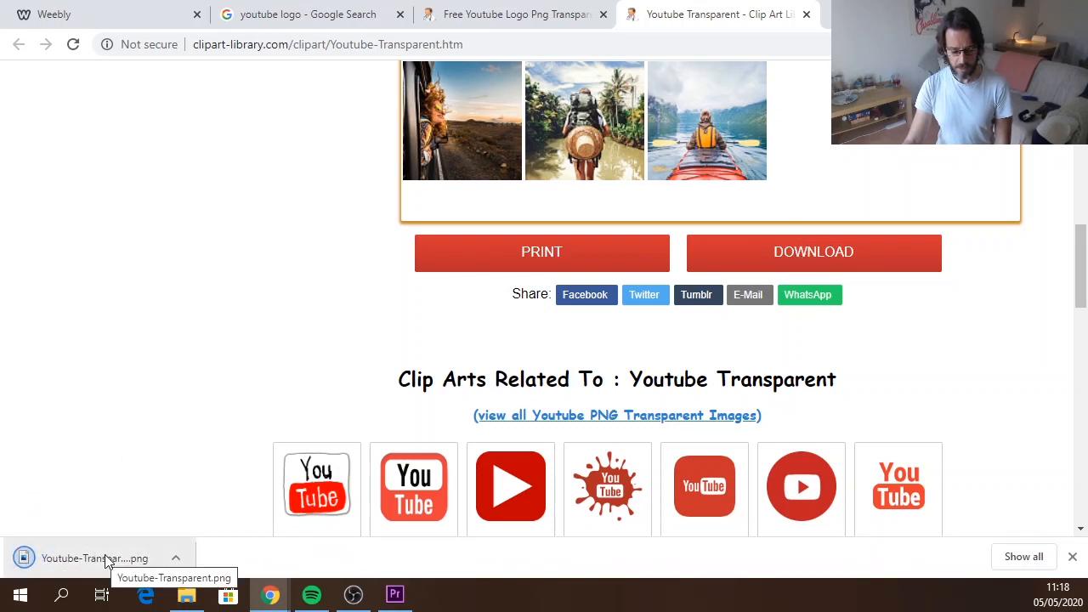
# Copy the downloaded Youtube-Transparent file from Downloads into the Weebly Tutorial 5 folder within Videos, Work Tutorials
pyautogui.click(176, 561)
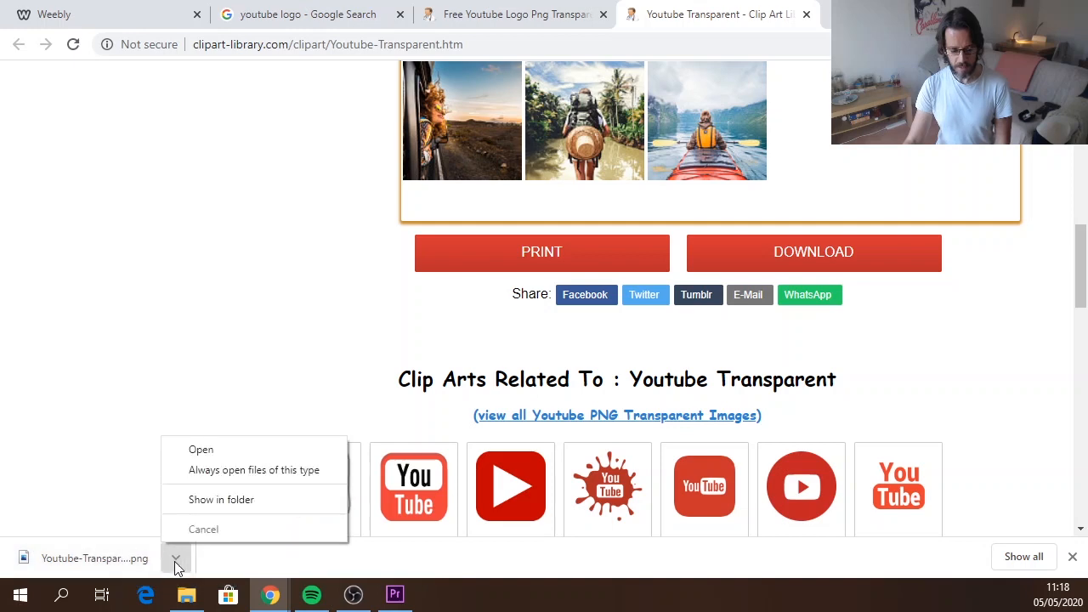
pyautogui.click(212, 502)
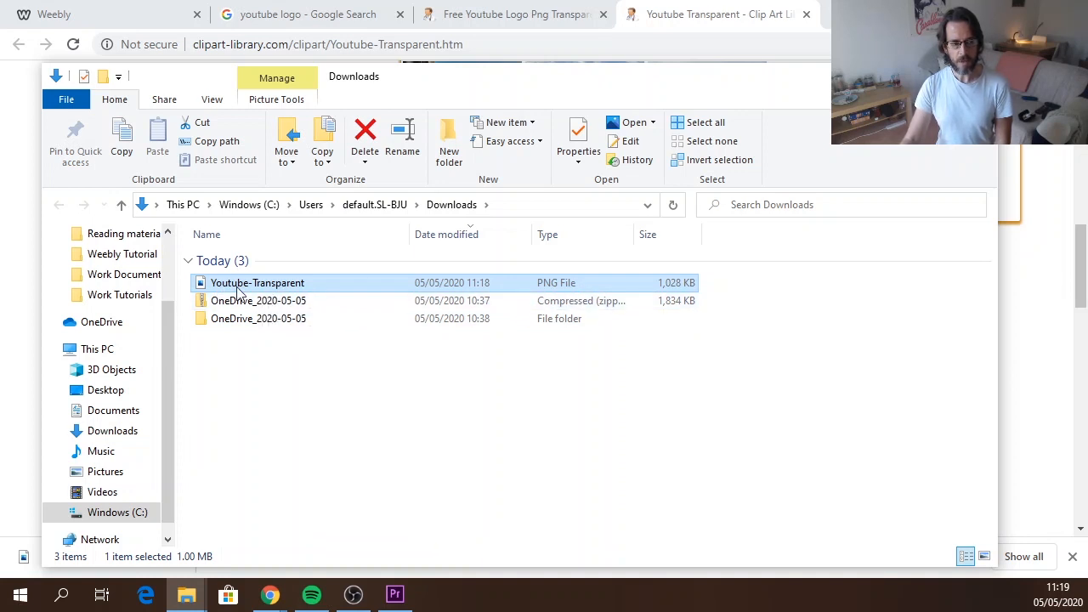
pyautogui.rightClick(348, 292)
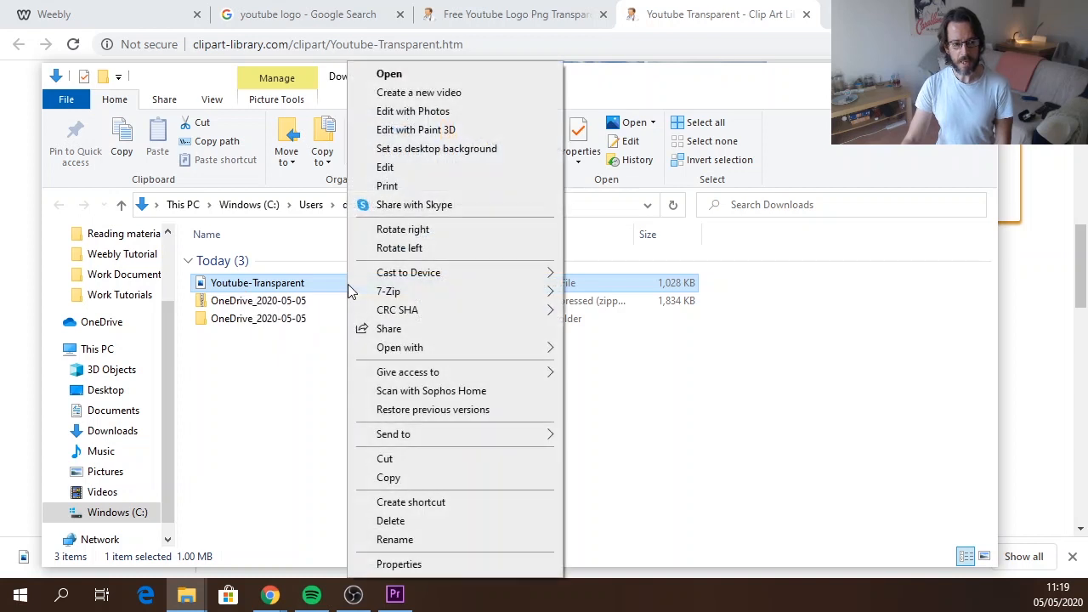
pyautogui.click(383, 478)
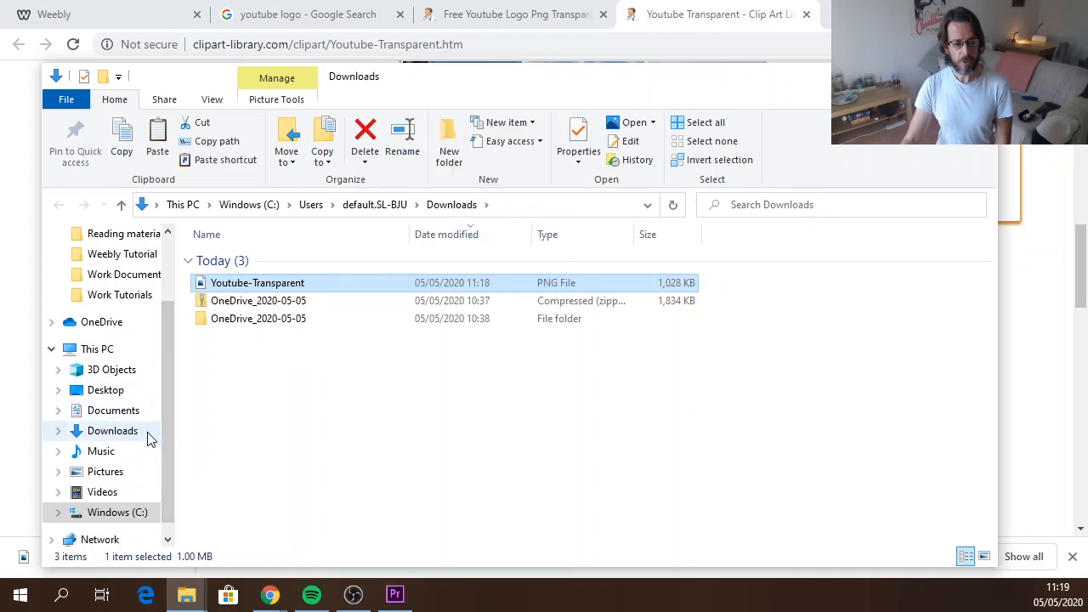
pyautogui.click(123, 491)
pyautogui.doubleClick(333, 284)
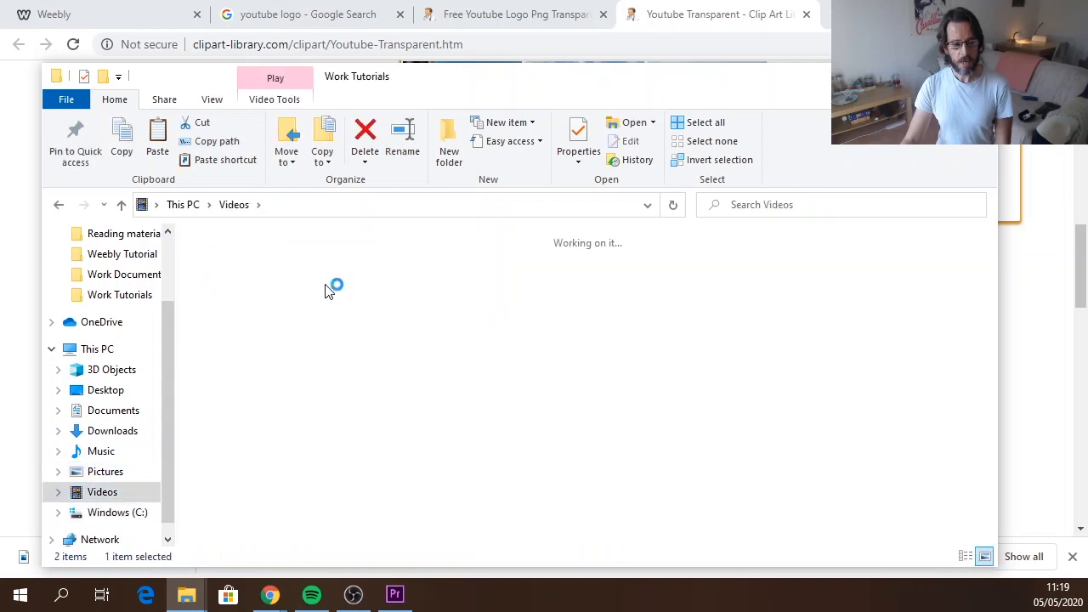
pyautogui.doubleClick(466, 279)
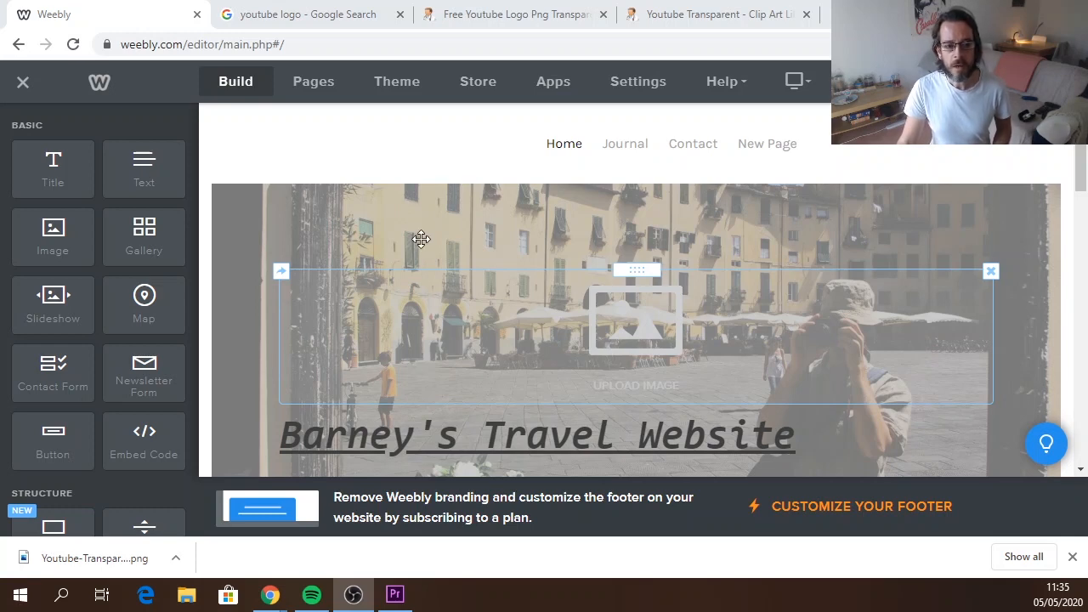
# Upload the Youtube-Transparent image from the Weebly Tutorial 5 folder into the banner's empty image element
pyautogui.click(631, 330)
pyautogui.click(631, 331)
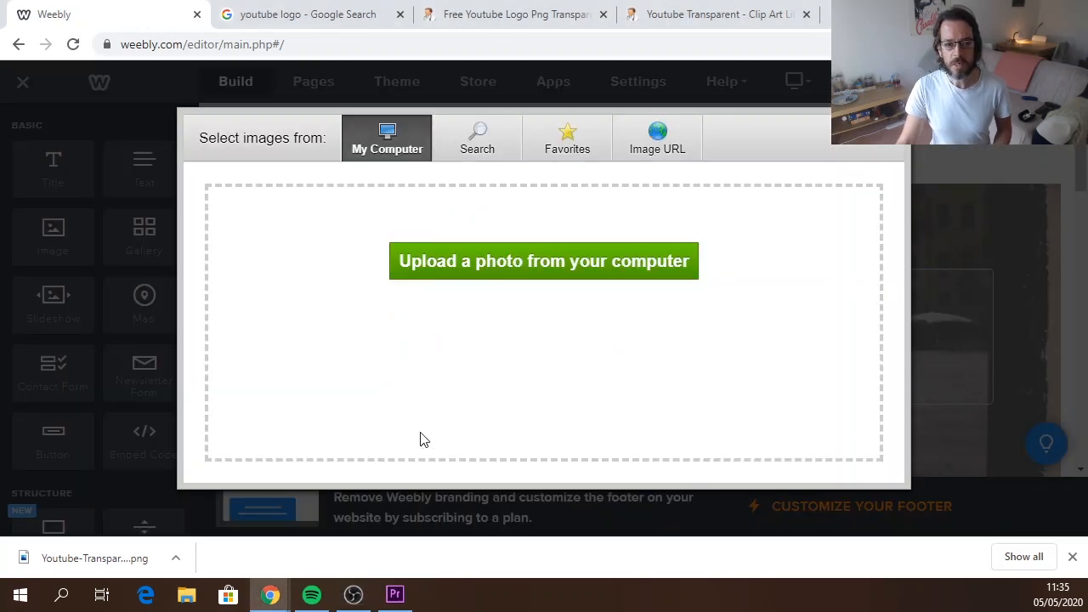
pyautogui.click(498, 263)
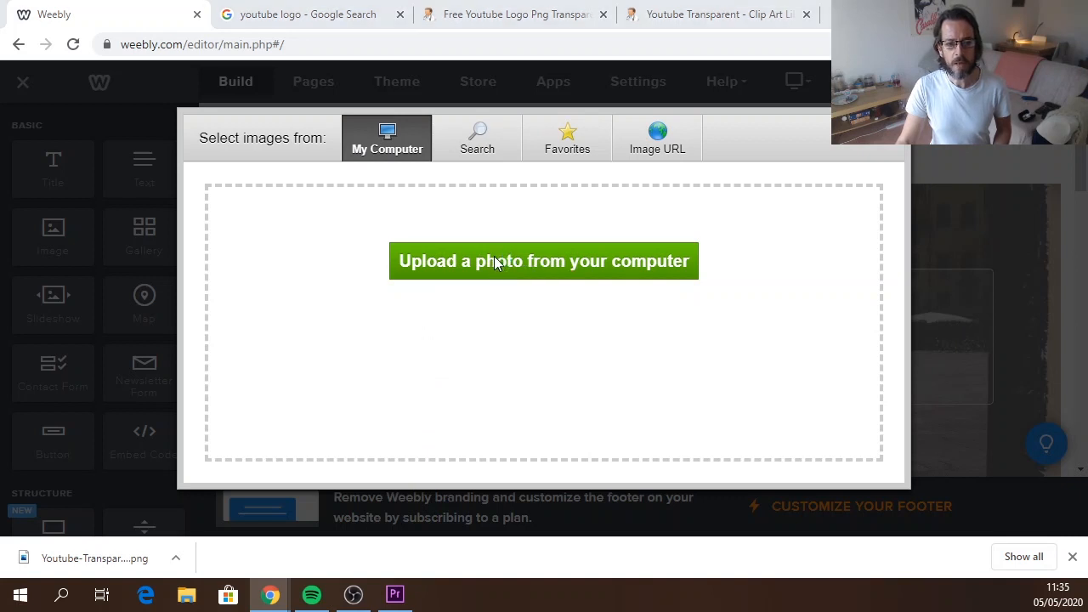
pyautogui.click(68, 410)
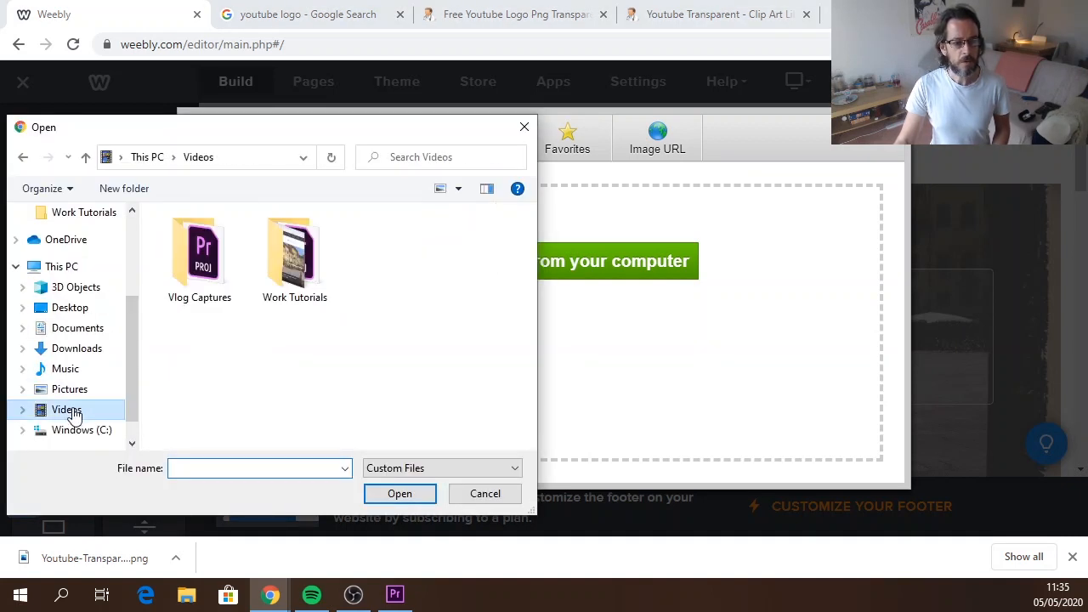
pyautogui.doubleClick(295, 259)
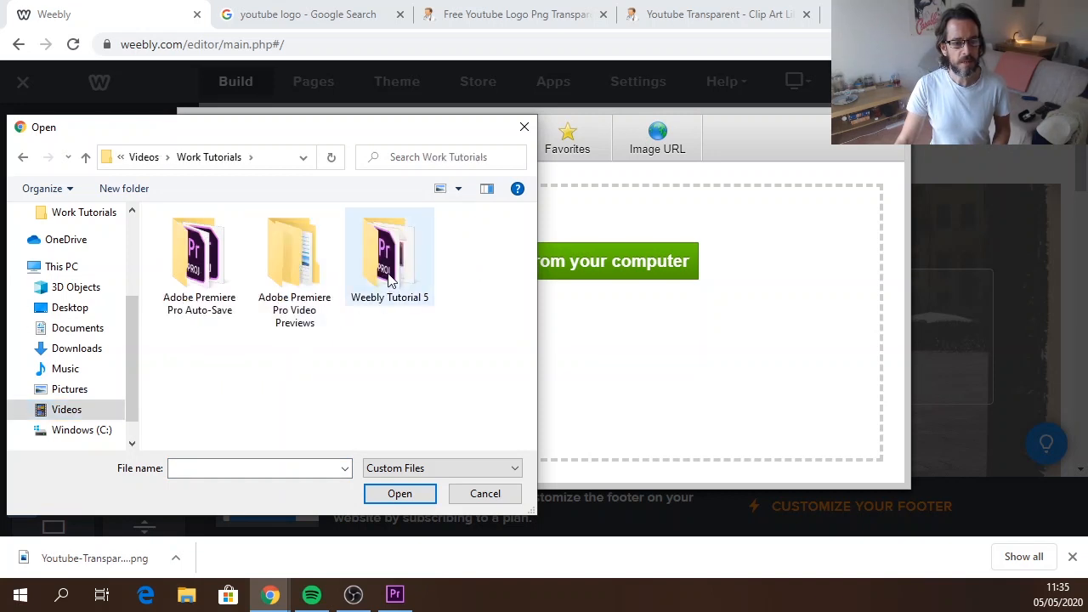
pyautogui.doubleClick(388, 275)
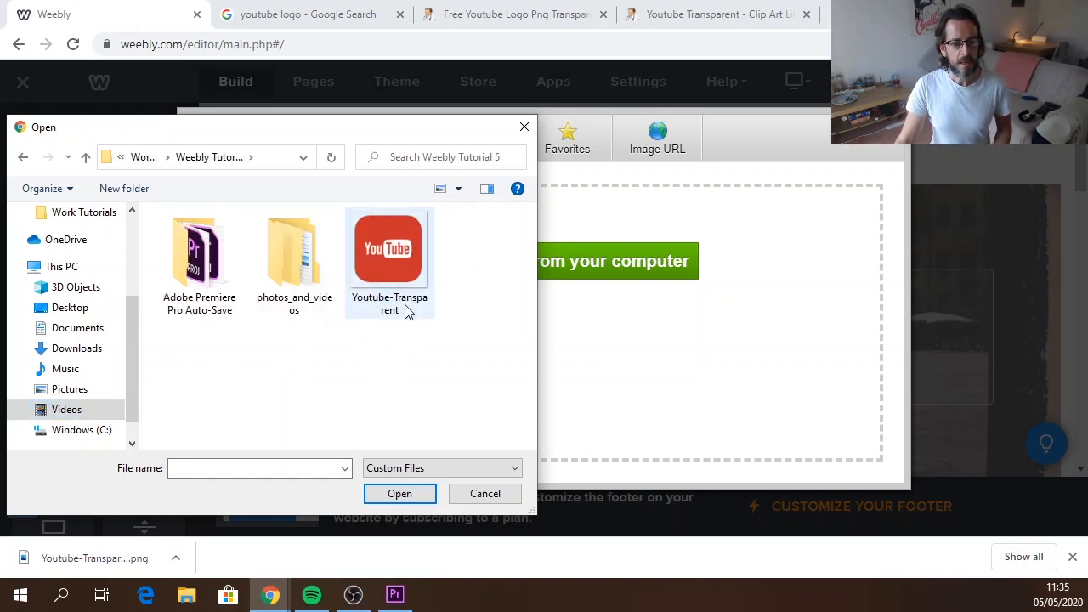
pyautogui.click(388, 250)
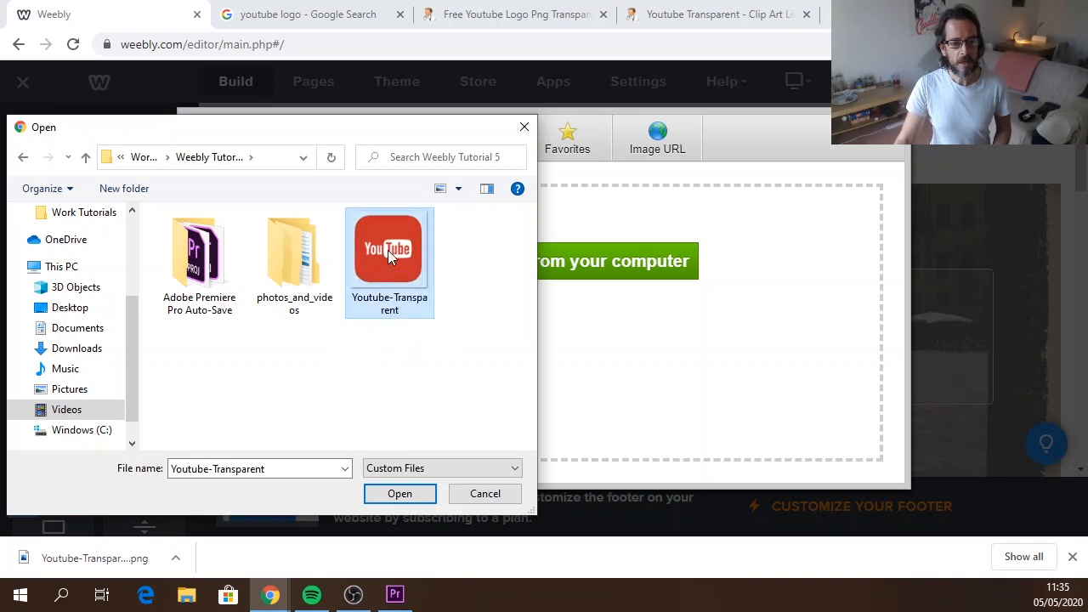
pyautogui.click(400, 494)
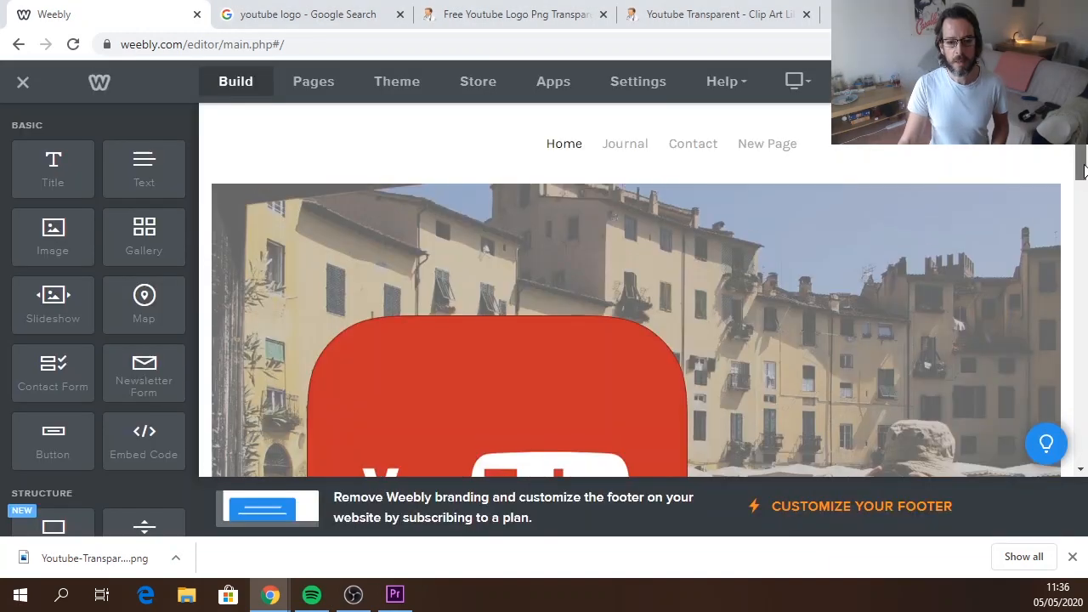
# Shrink the YouTube logo to a small icon and move it directly below the "Barney's Travel Website" title
pyautogui.moveTo(1082, 170); pyautogui.dragTo(1084, 213)
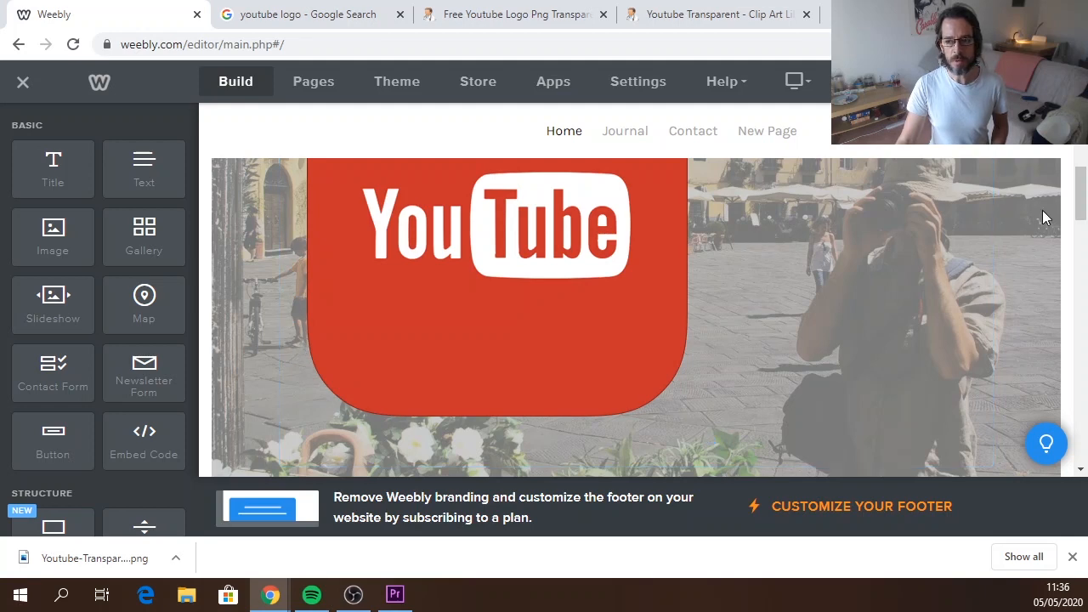
pyautogui.scroll(-1, 1084, 198)
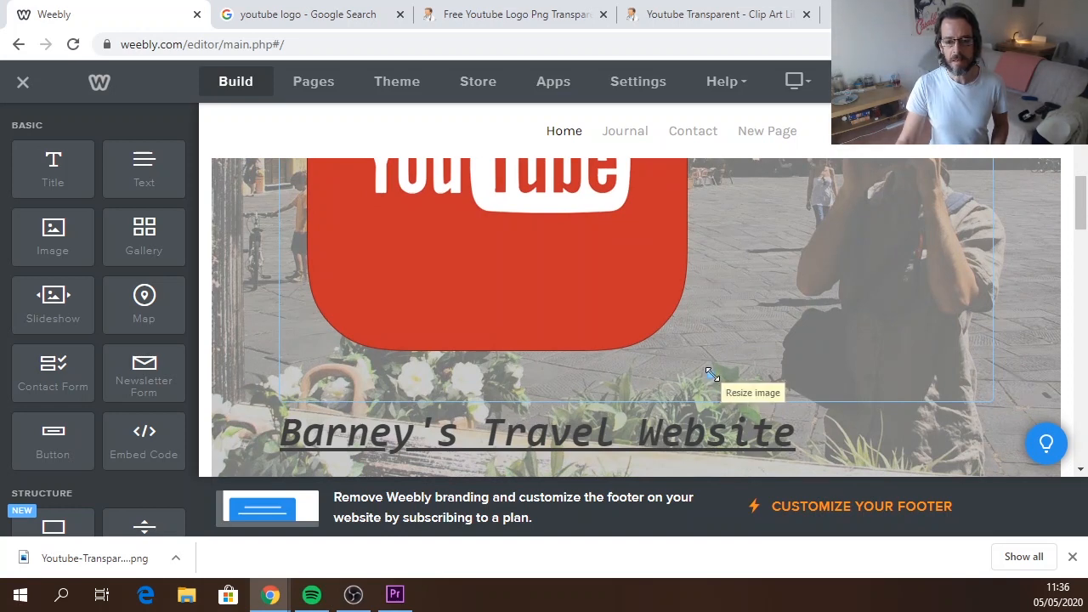
pyautogui.moveTo(713, 375); pyautogui.dragTo(580, 171)
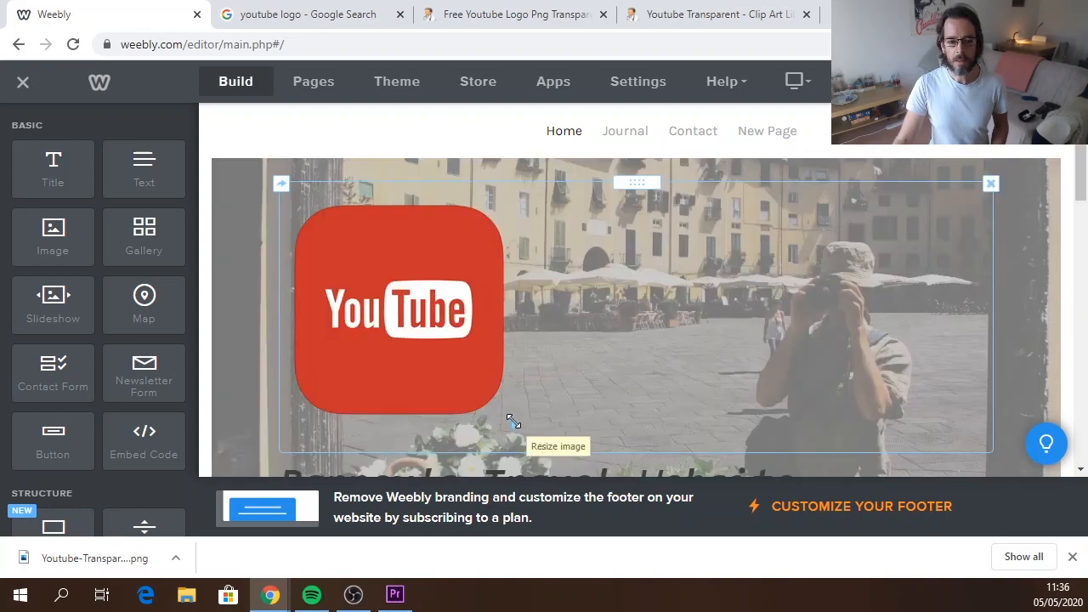
pyautogui.moveTo(510, 420); pyautogui.dragTo(400, 244)
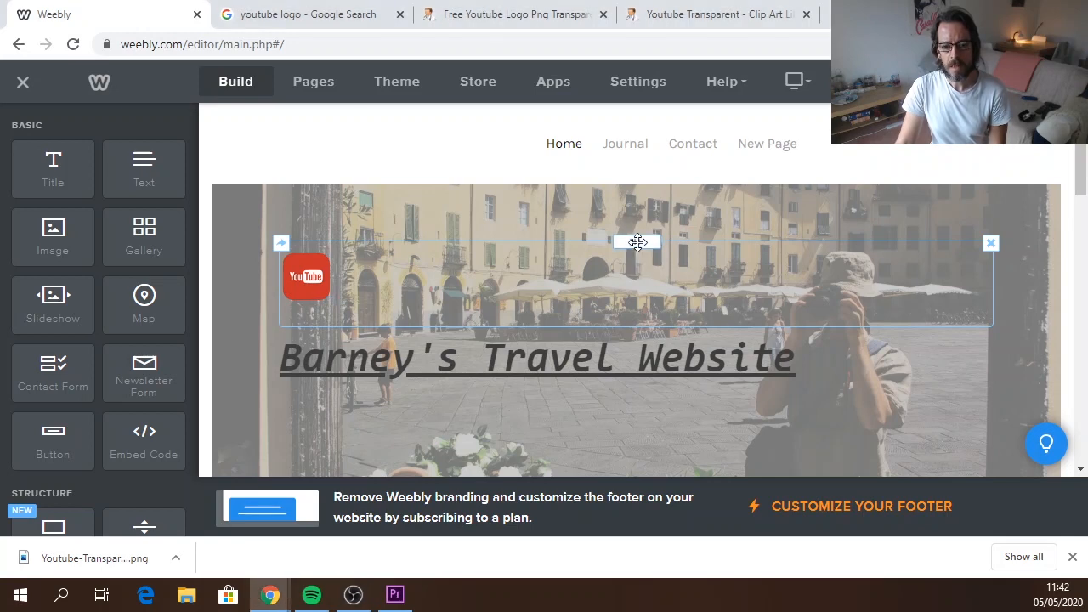
pyautogui.moveTo(637, 244); pyautogui.dragTo(643, 389)
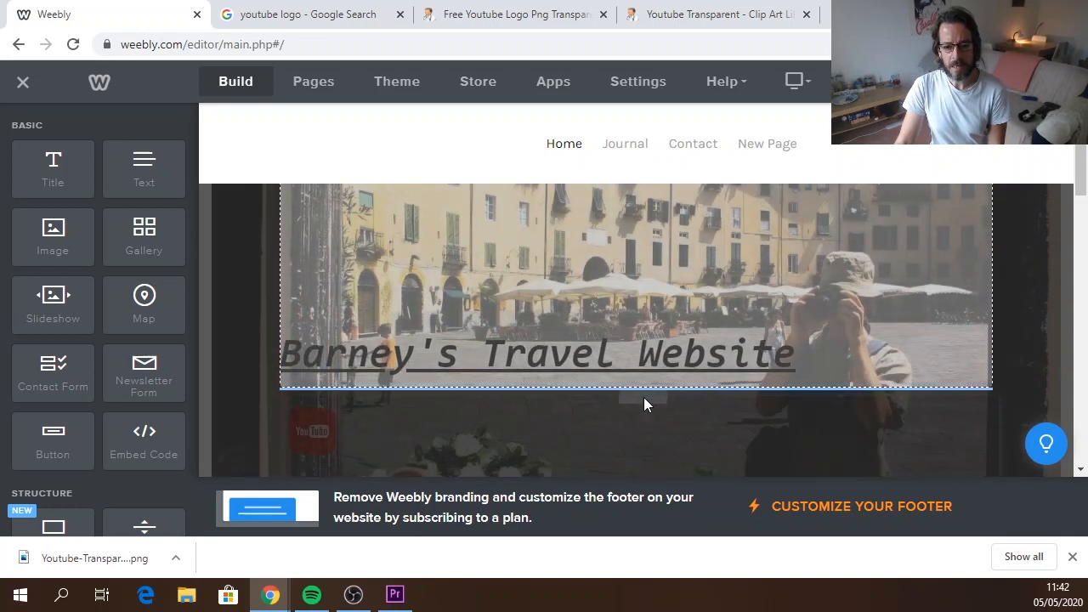
pyautogui.moveTo(643, 405); pyautogui.dragTo(643, 405)
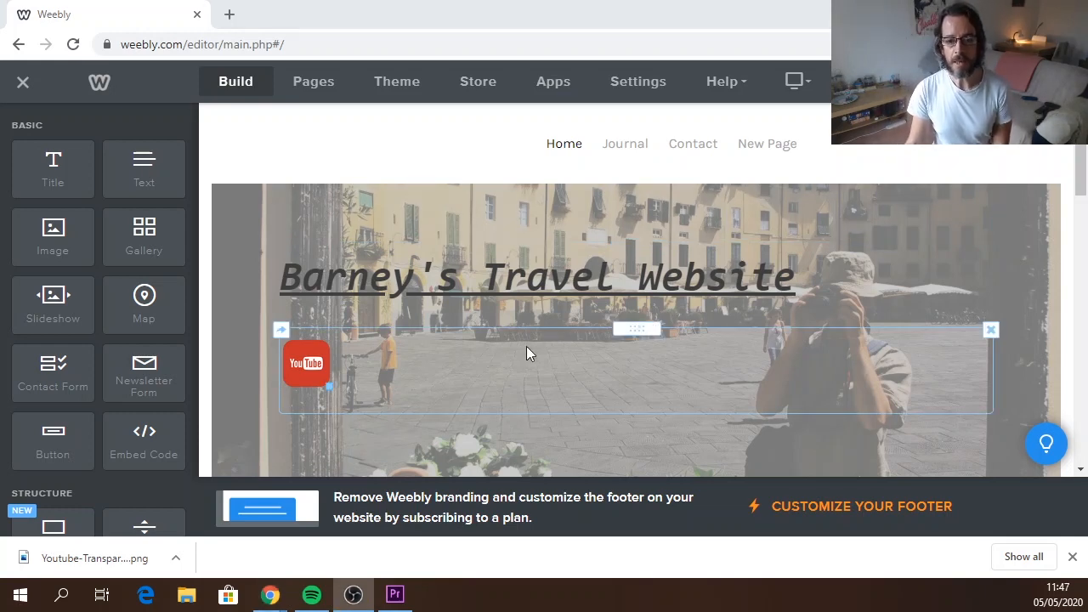
# Delete the large "Back to School" pennant and camera image from the Home page
pyautogui.moveTo(1083, 162); pyautogui.dragTo(1083, 288)
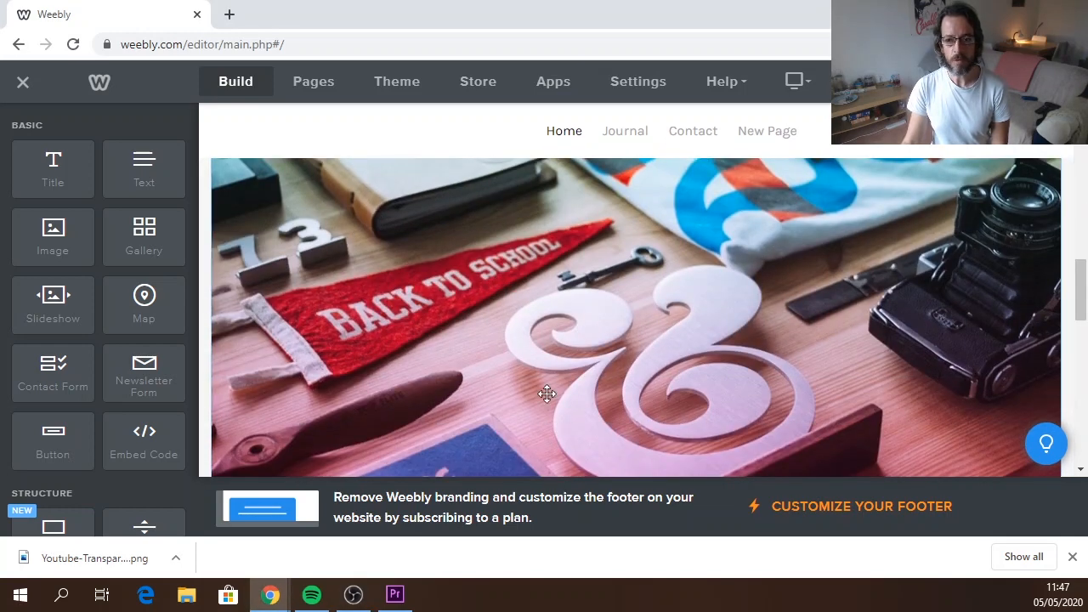
pyautogui.click(436, 312)
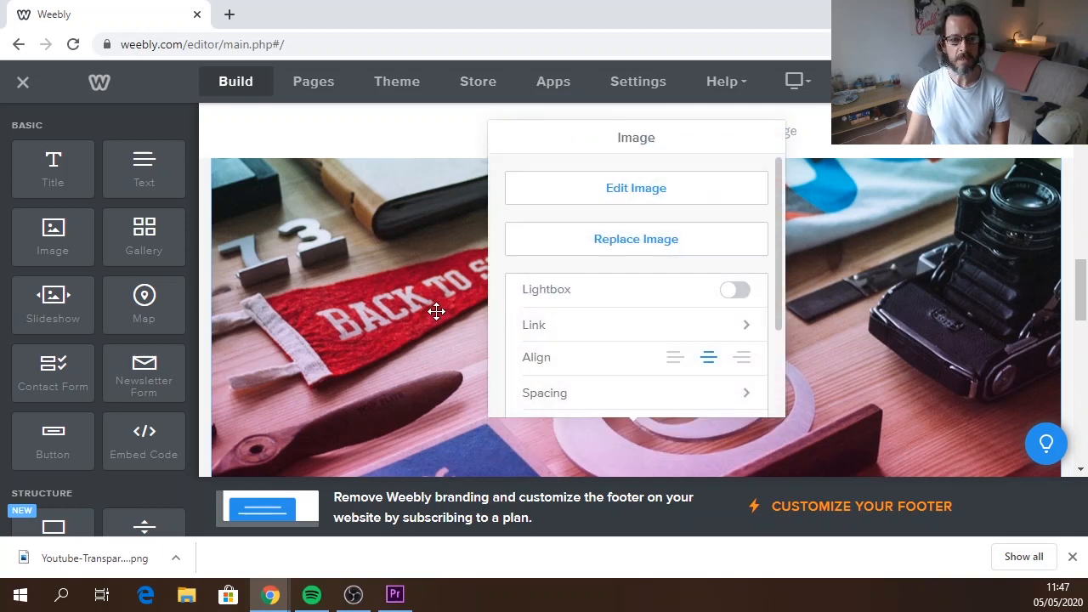
pyautogui.scroll(1, 998, 336)
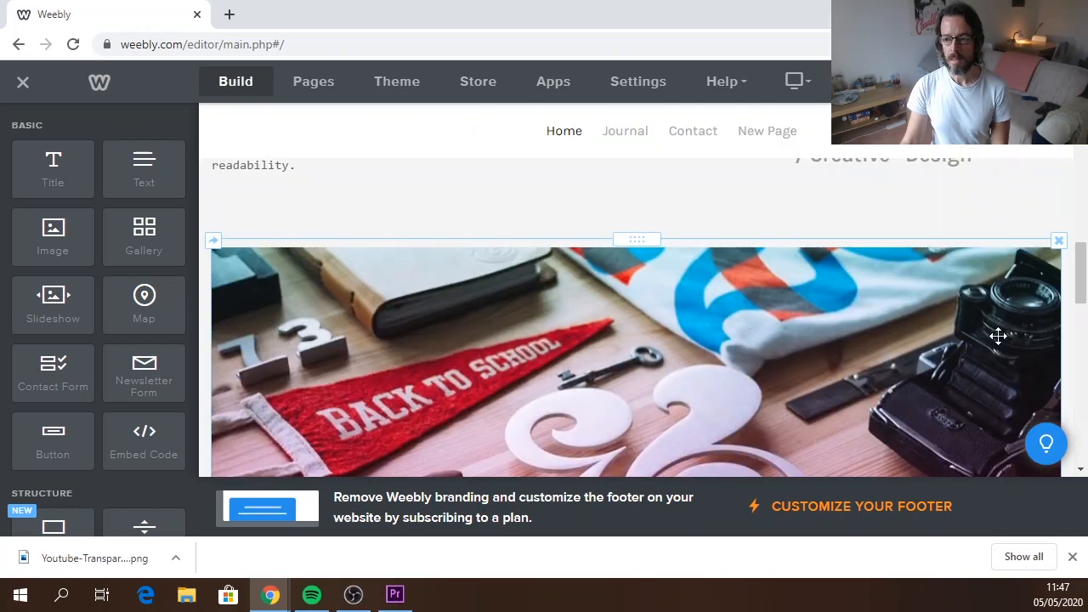
pyautogui.click(1059, 246)
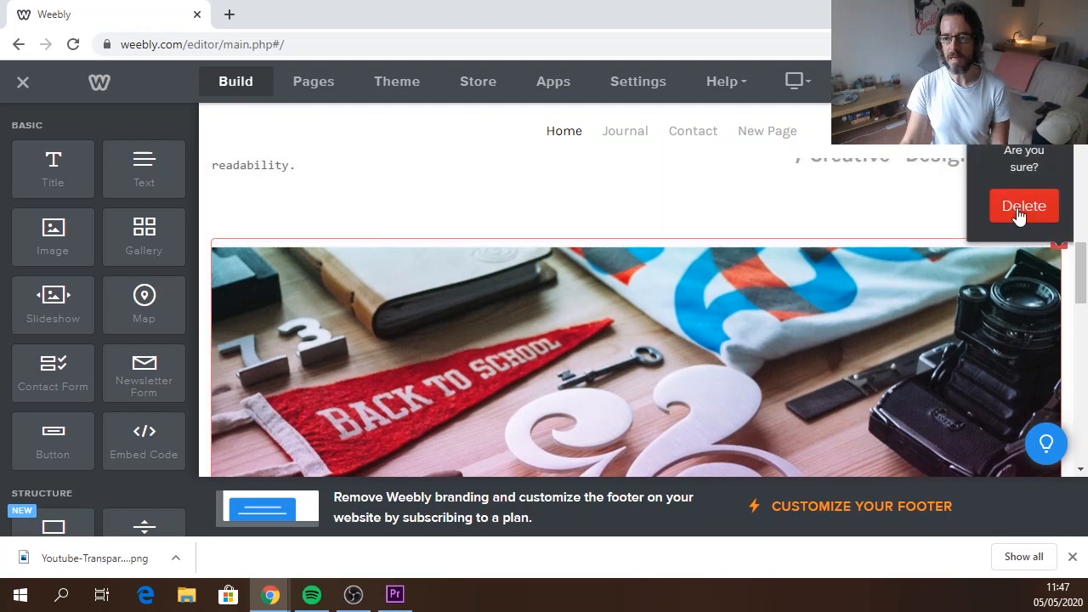
pyautogui.click(1021, 207)
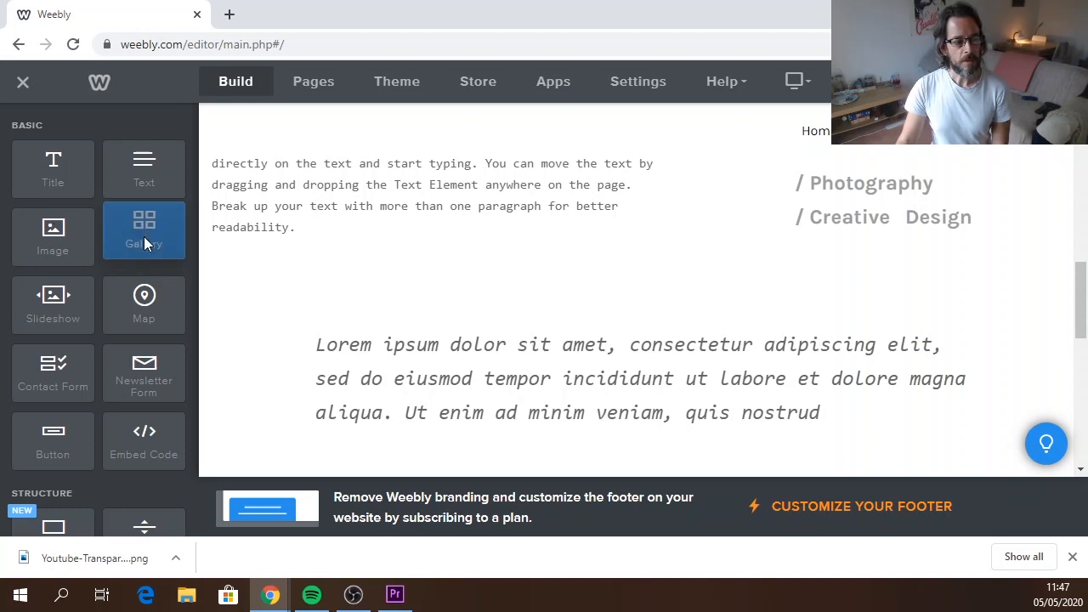
# Add a gallery element above the Lorem ipsum quote and browse for its images in the Italy_otD5nA9fyQ folder within photos_and_videos
pyautogui.moveTo(143, 237); pyautogui.dragTo(417, 291)
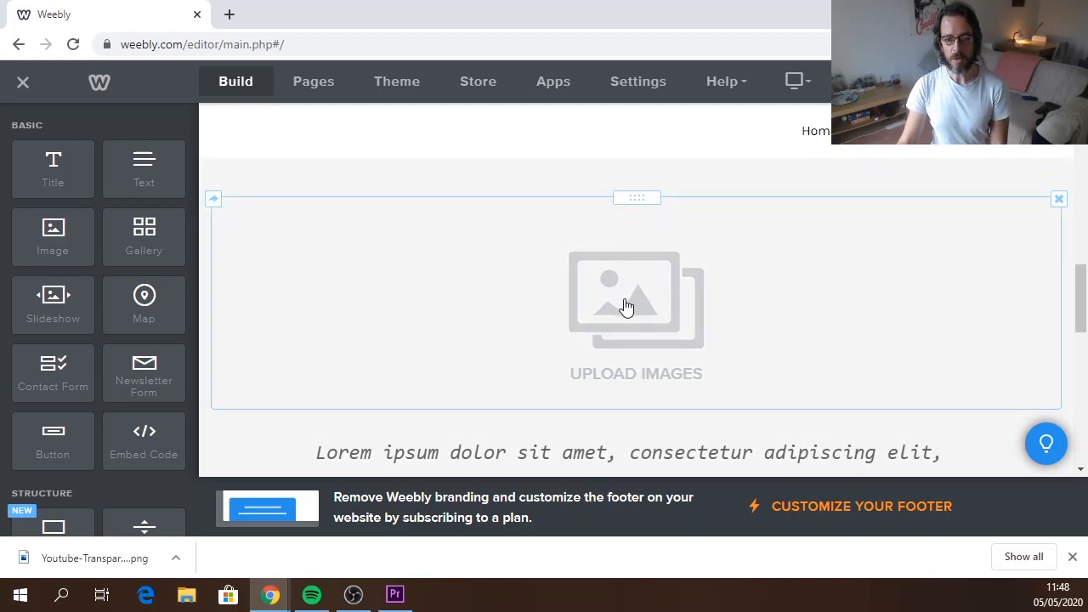
pyautogui.click(625, 306)
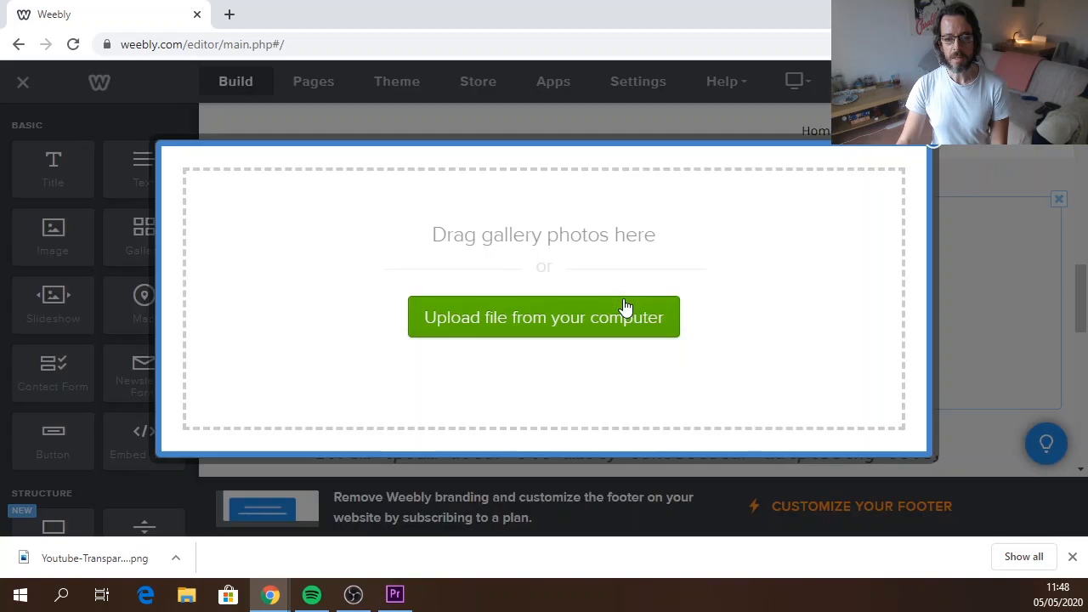
pyautogui.click(550, 320)
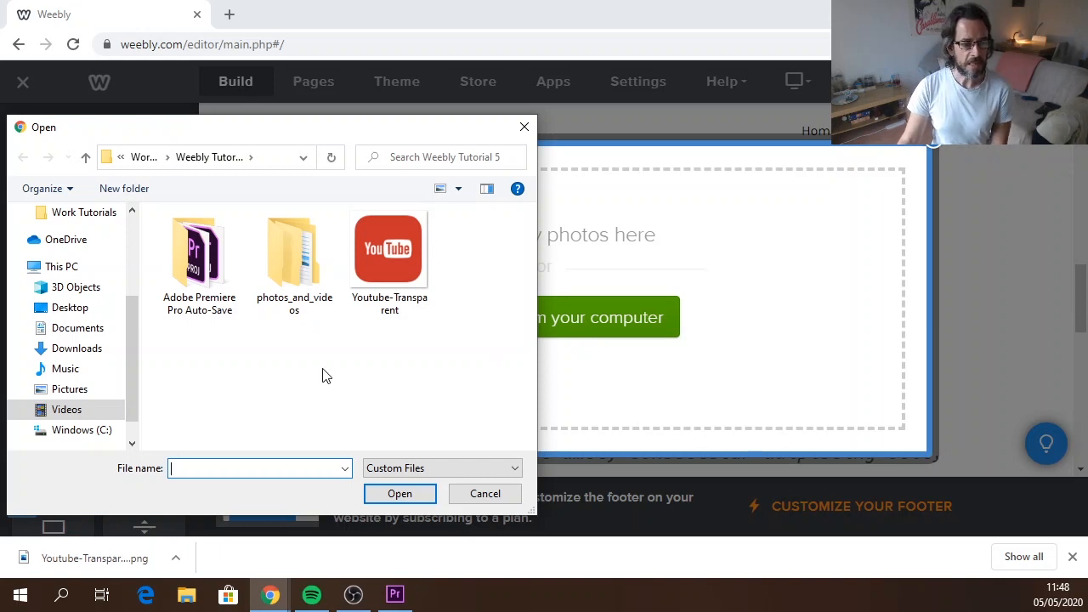
pyautogui.doubleClick(280, 270)
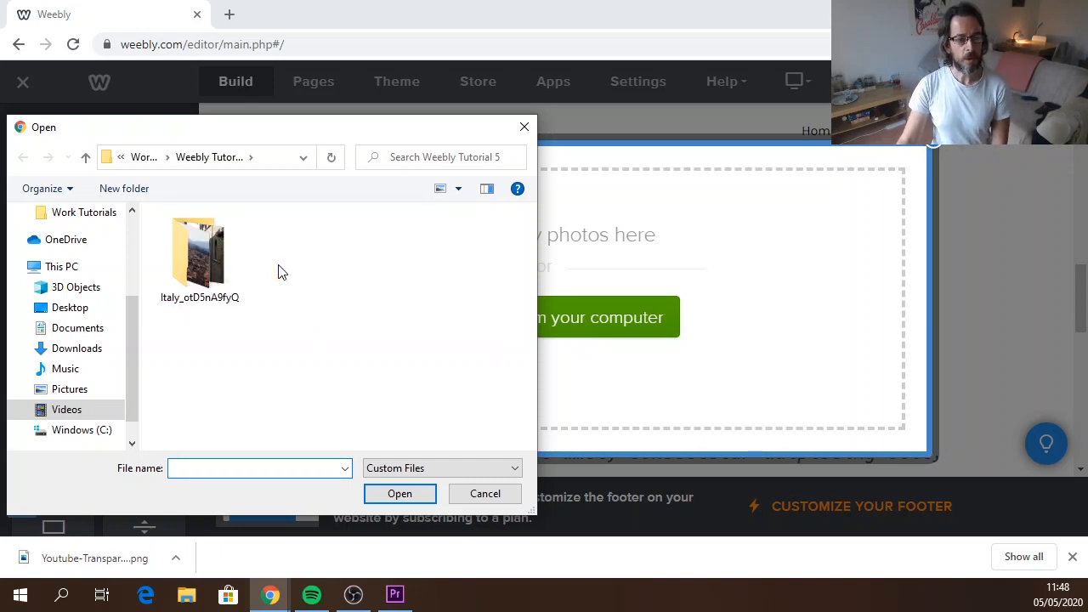
pyautogui.doubleClick(213, 276)
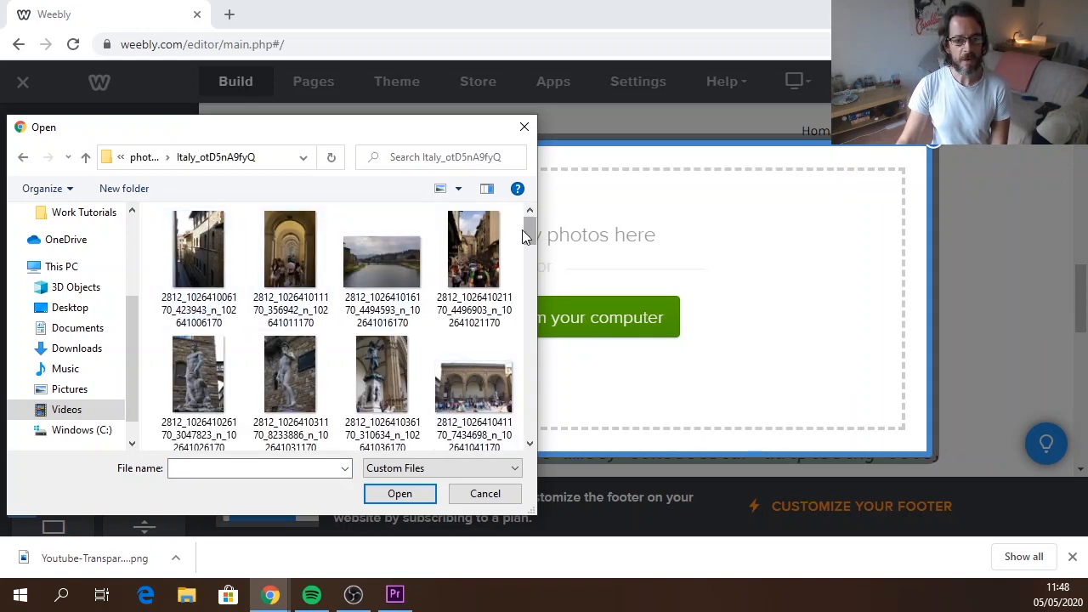
# Upload six Italy photos into the gallery: the golden dome ceiling, cathedral facade, bust silhouette, bridge with yellow houses, hazy city skyline and street café
pyautogui.moveTo(527, 236); pyautogui.dragTo(528, 271)
pyautogui.click(484, 270)
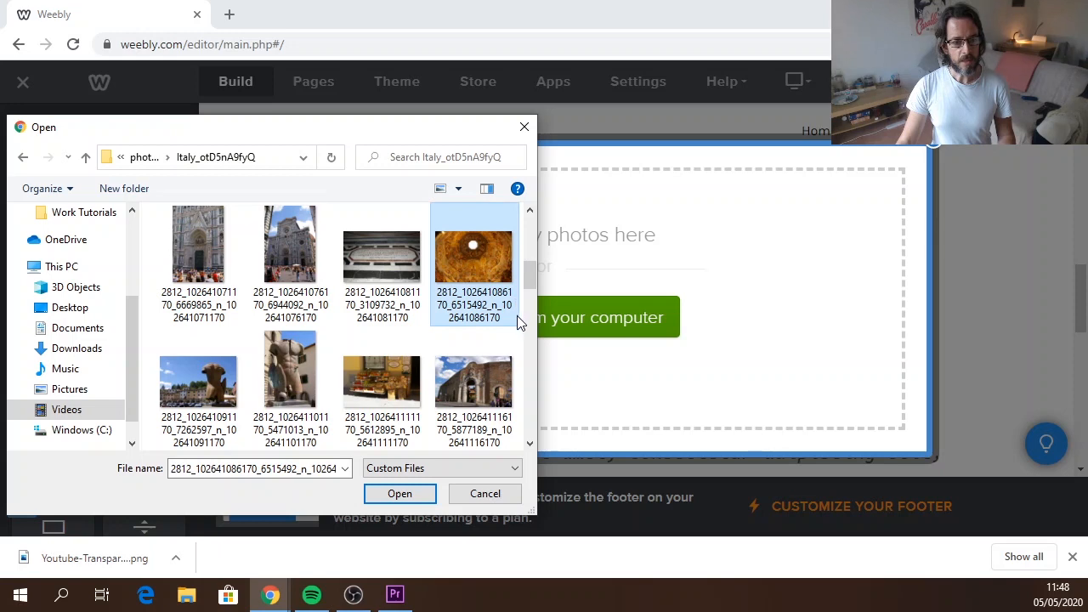
pyautogui.moveTo(531, 274); pyautogui.dragTo(530, 374)
pyautogui.click(494, 339)
pyautogui.keyDown('ctrl'); pyautogui.click(381, 308); pyautogui.keyUp('ctrl')
pyautogui.keyDown('ctrl'); pyautogui.click(465, 306); pyautogui.keyUp('ctrl')
pyautogui.keyDown('ctrl'); pyautogui.click(467, 317); pyautogui.keyUp('ctrl')
pyautogui.keyDown('ctrl'); pyautogui.click(491, 395); pyautogui.keyUp('ctrl')
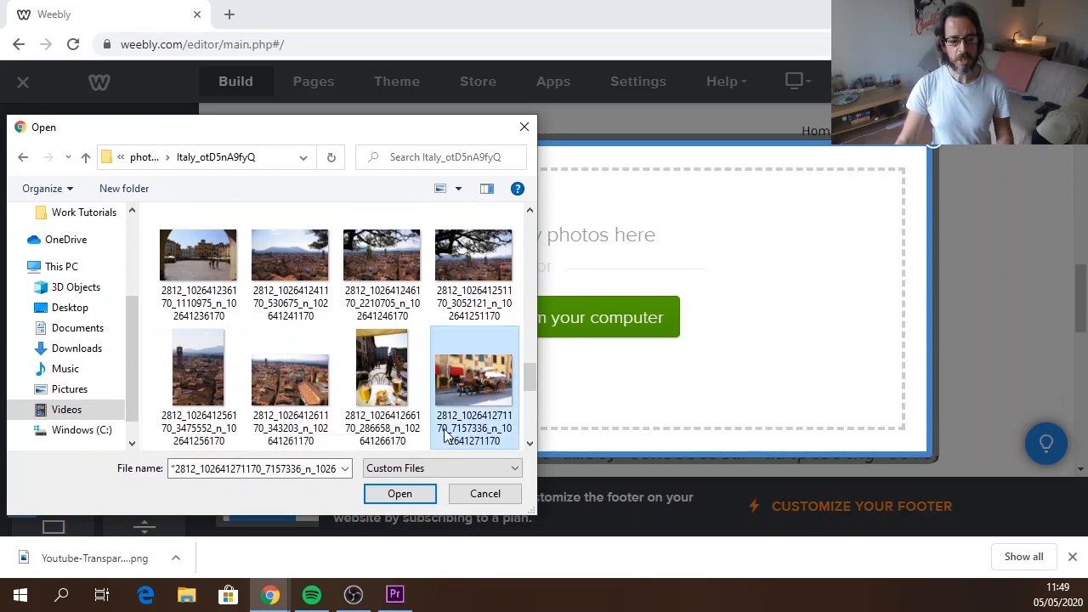
pyautogui.click(399, 495)
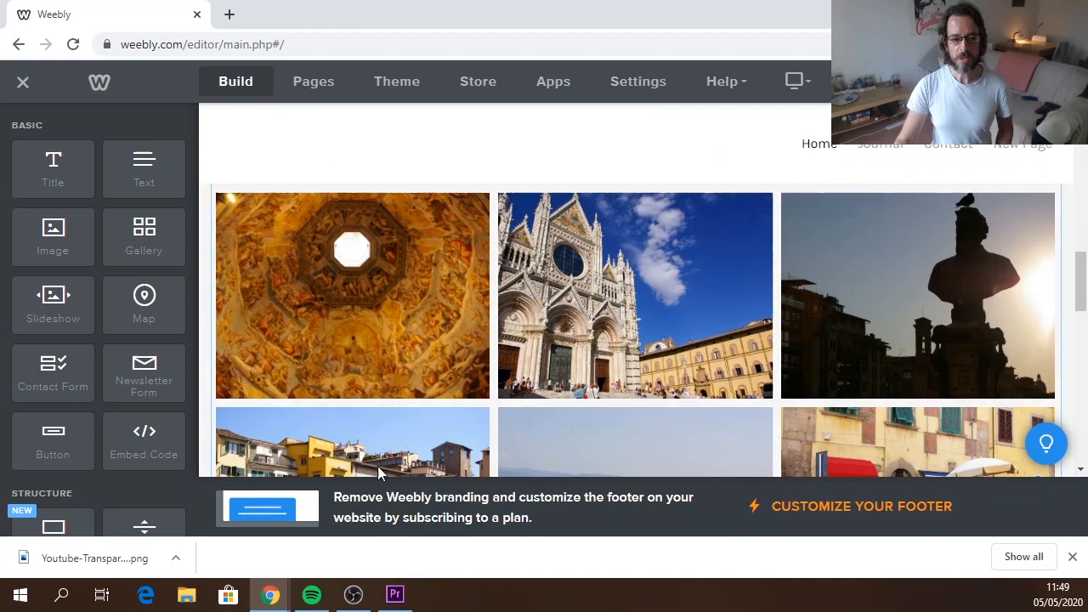
pyautogui.moveTo(1082, 283); pyautogui.dragTo(1085, 306)
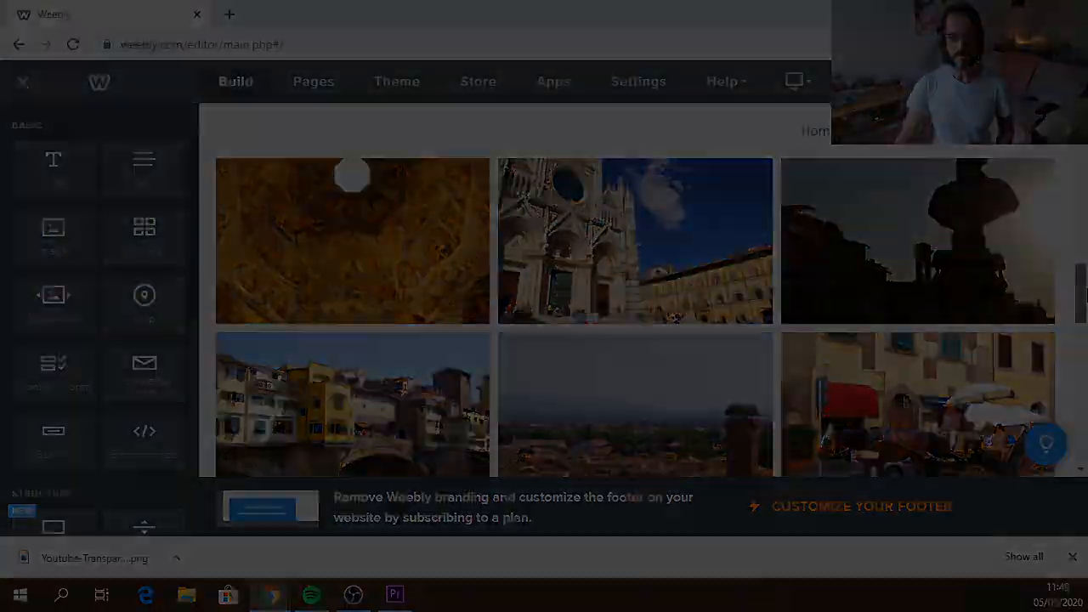